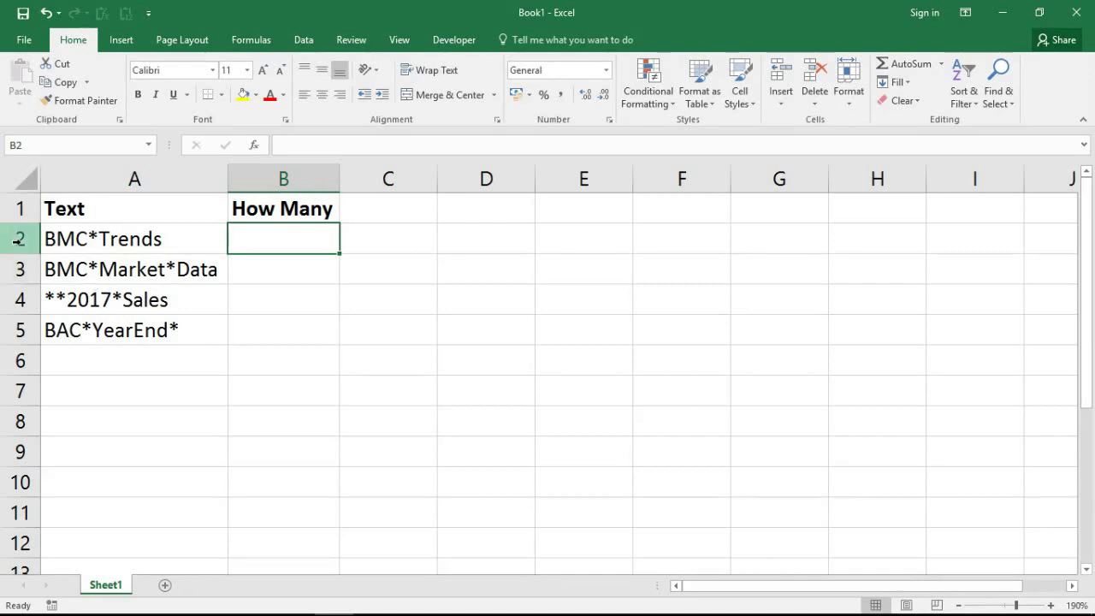
- Inspect the asterisk entries in rows 2–5, especially BMC*Market*Data in A3, without changing them
drag(19, 242, 20, 318)
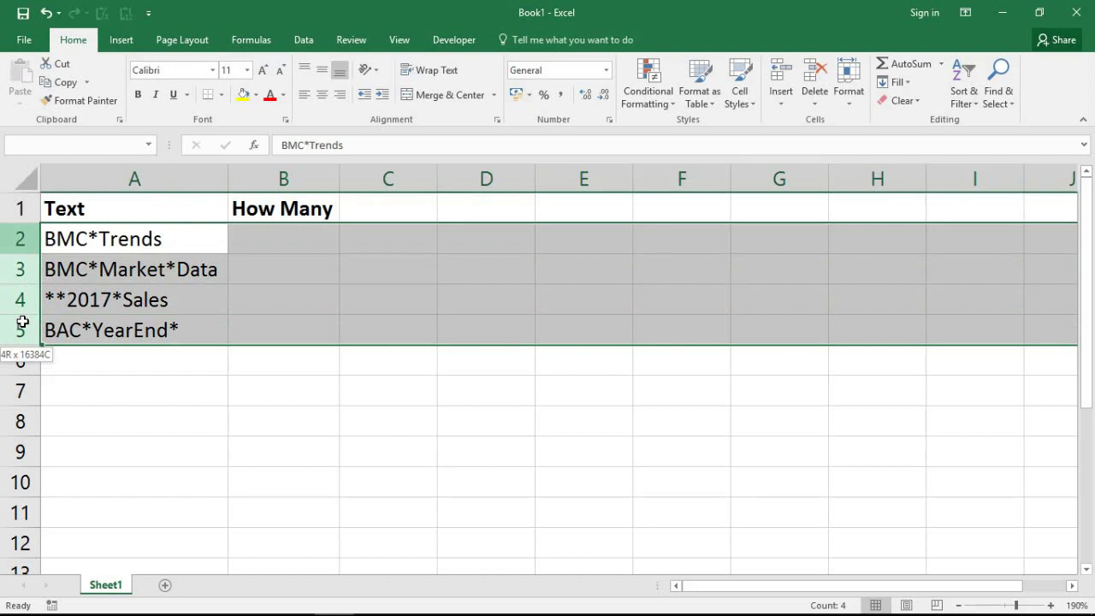
click(170, 322)
double_click(96, 268)
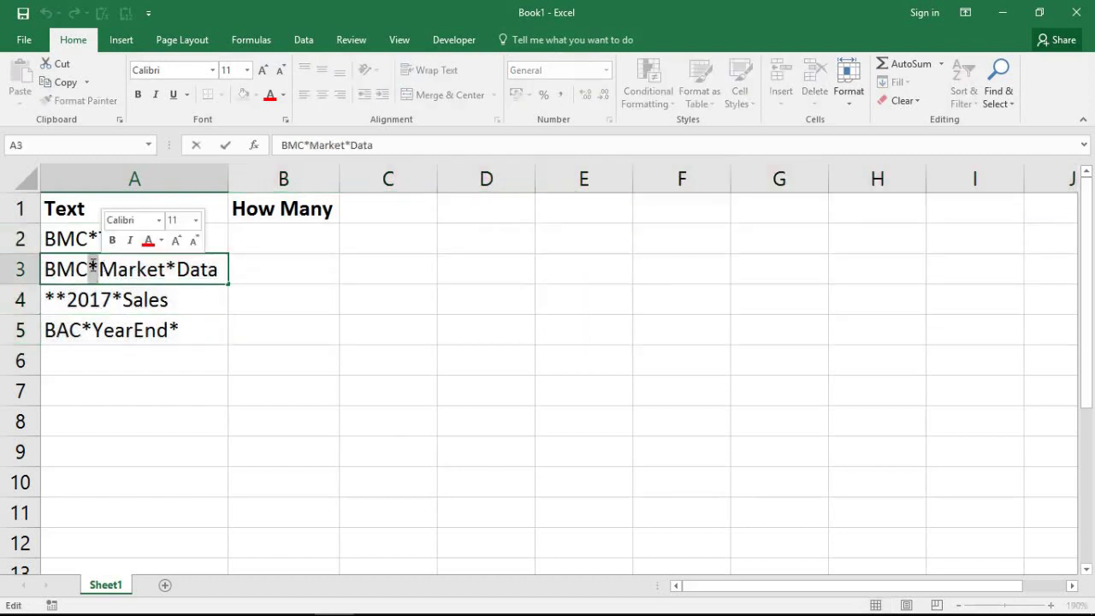
click(119, 270)
click(242, 266)
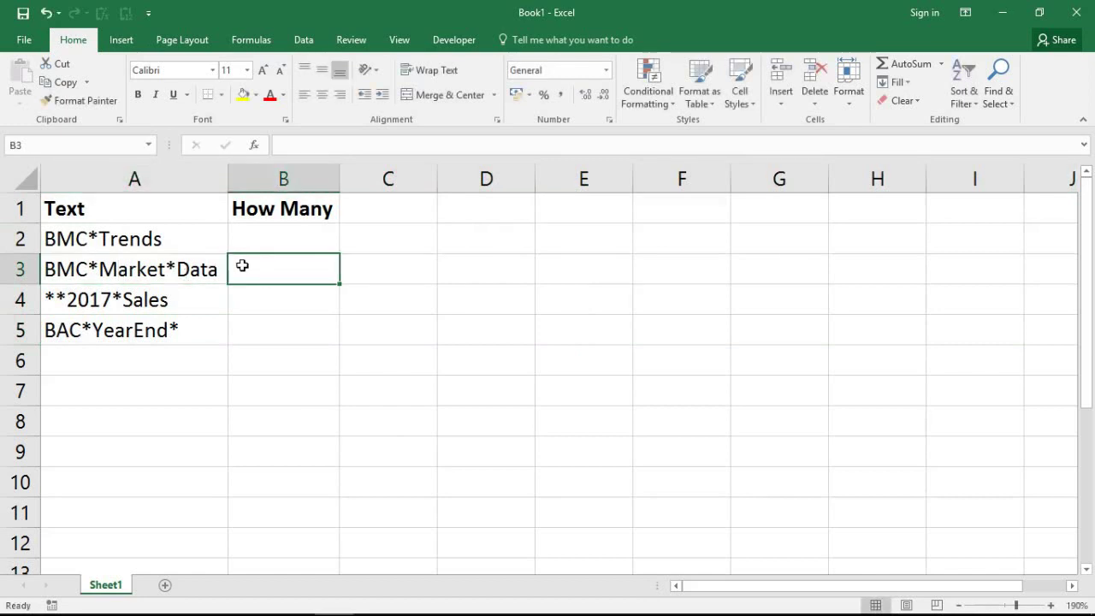
double_click(146, 272)
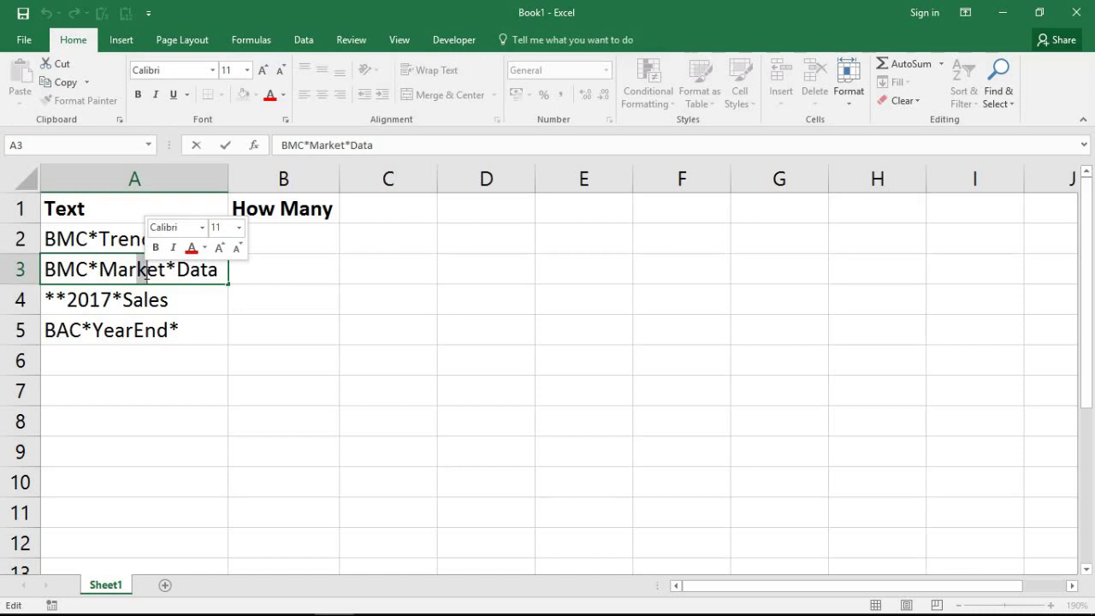
click(320, 299)
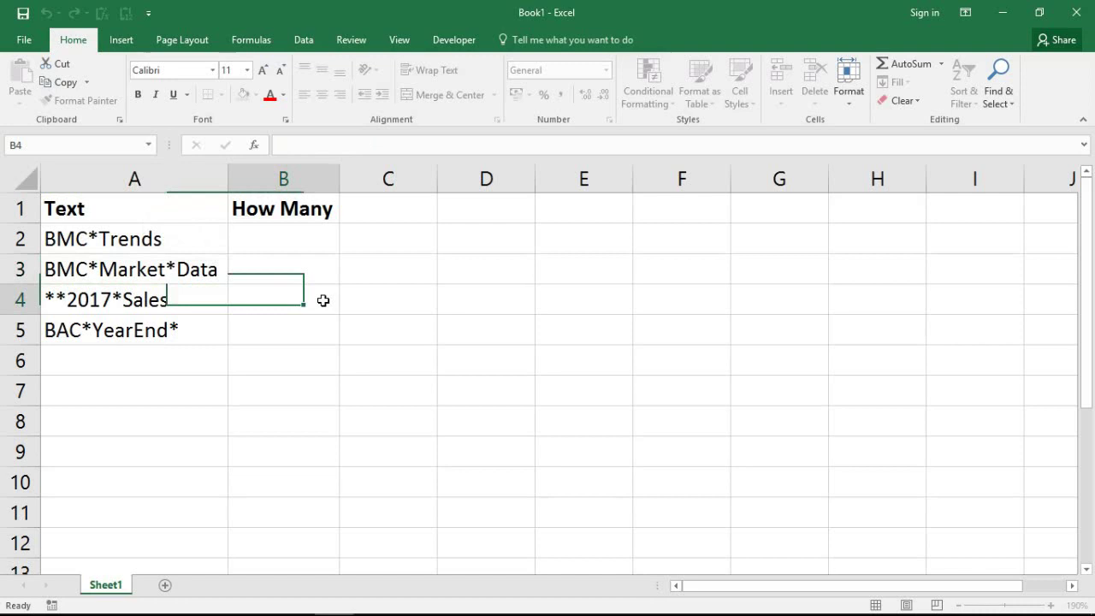
- Enter =LEN(A2) in B2 to count BMC*Trends' characters, giving 10
click(276, 238)
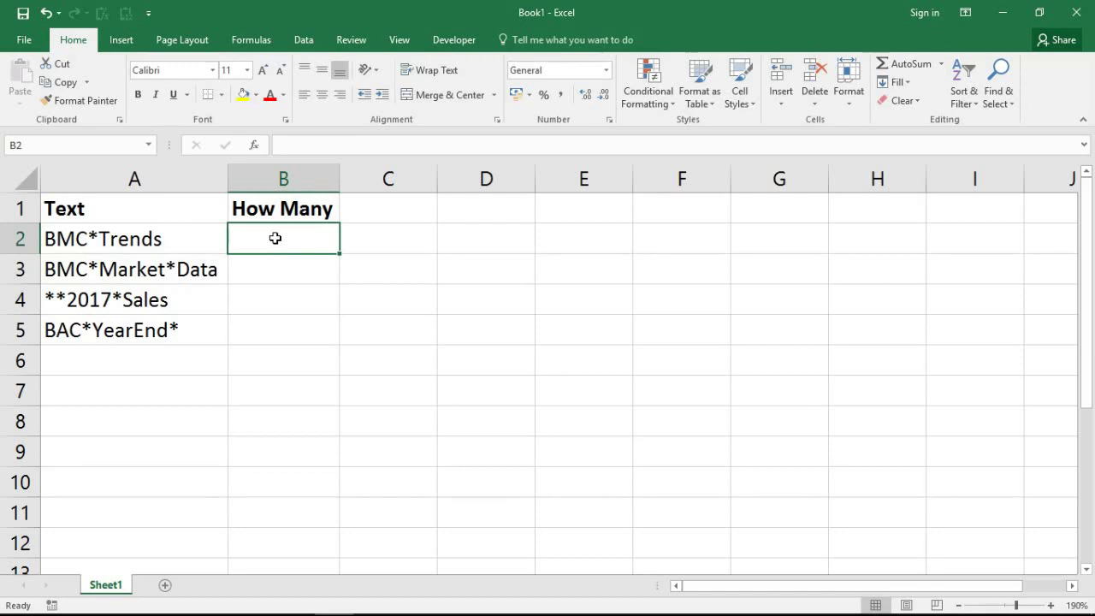
text(=l)
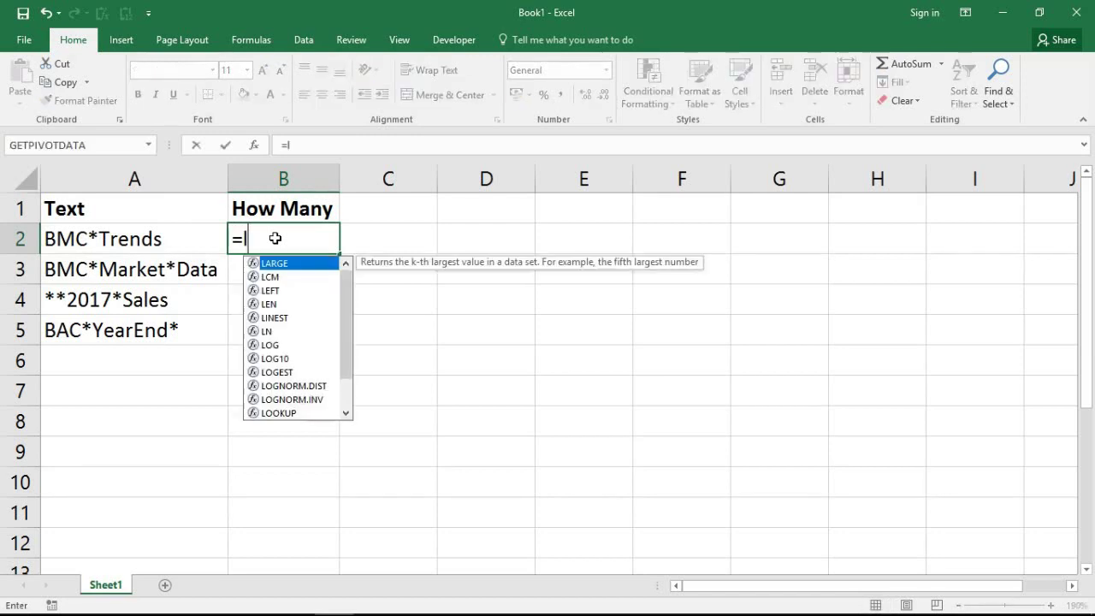
text(en)
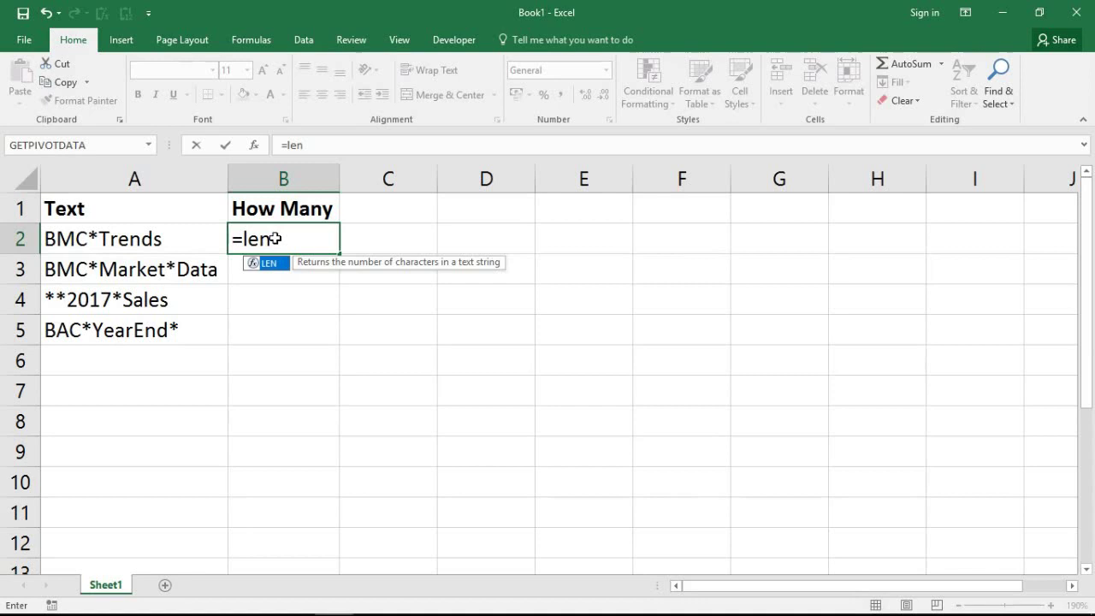
text(()
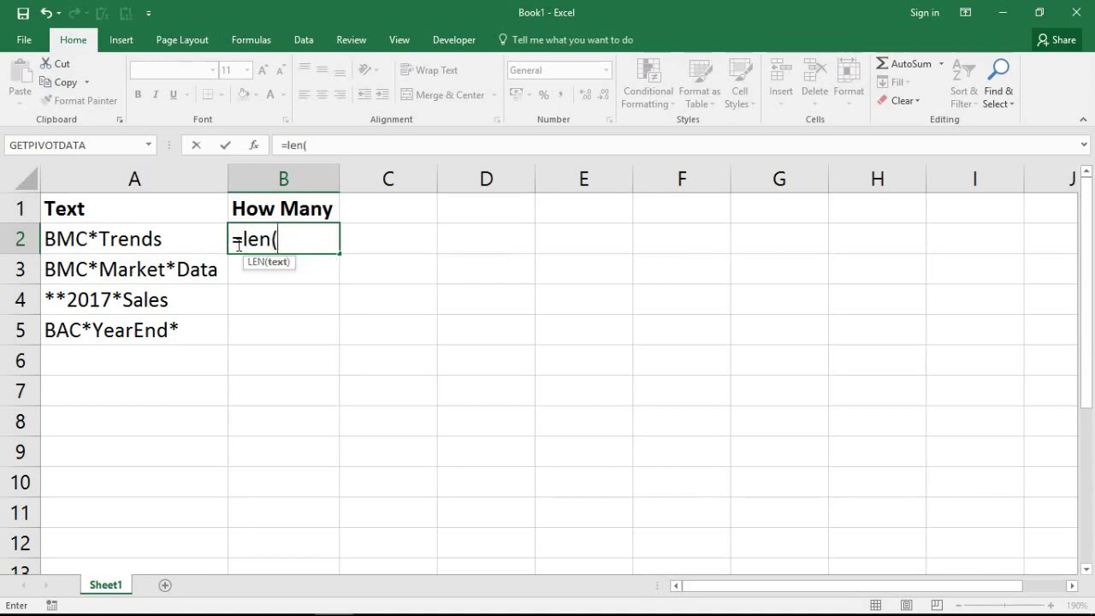
click(150, 246)
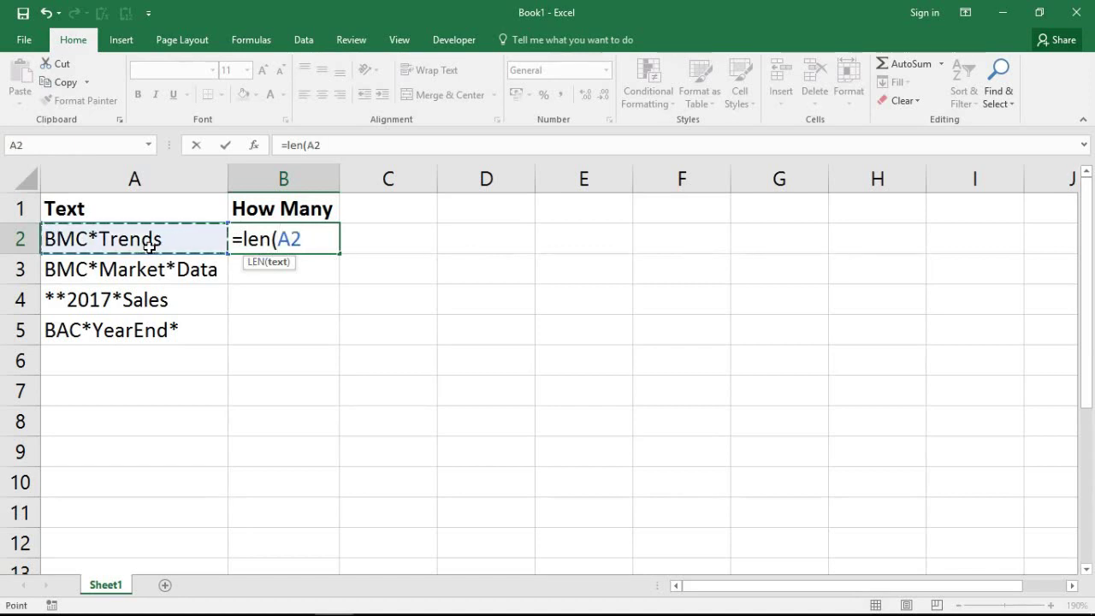
text())
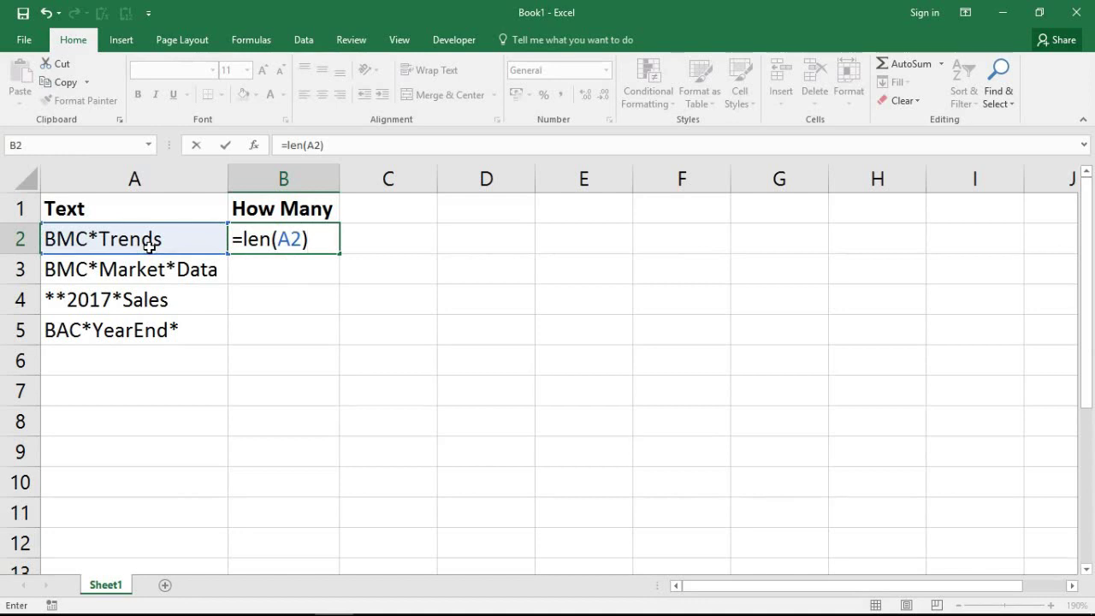
key(Return)
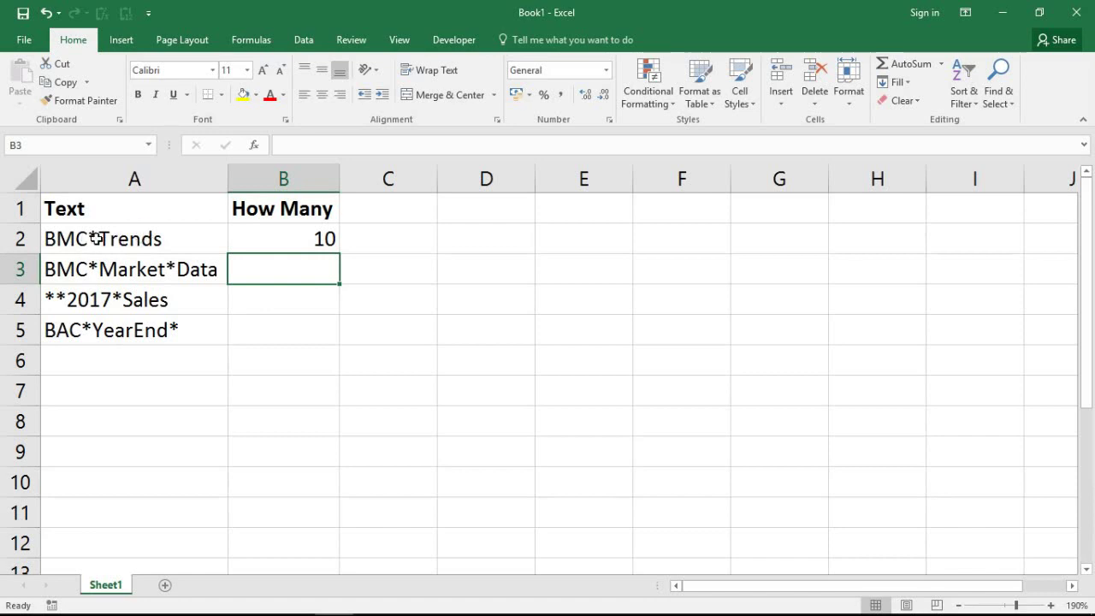
- Extend B2's formula to =LEN(A2)-len(subst, starting a SUBSTITUTE call
click(324, 239)
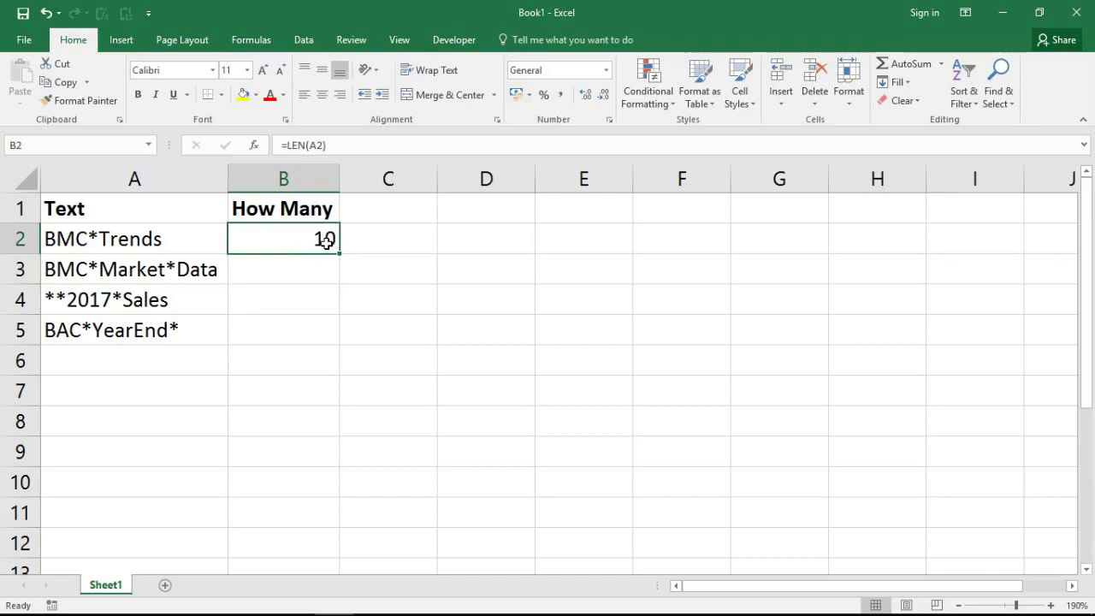
double_click(325, 241)
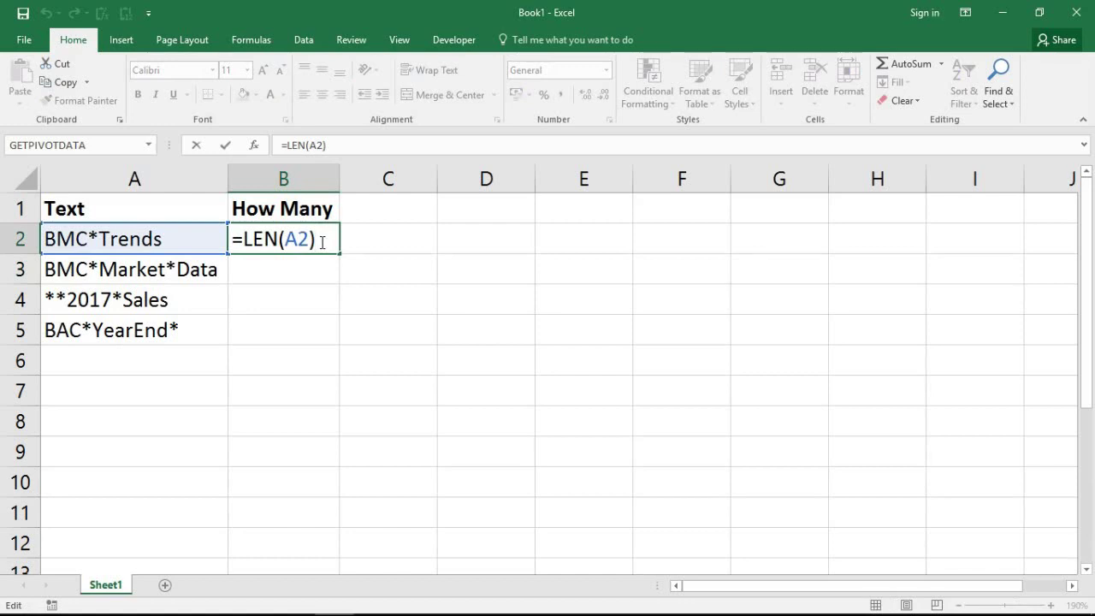
drag(246, 239, 298, 239)
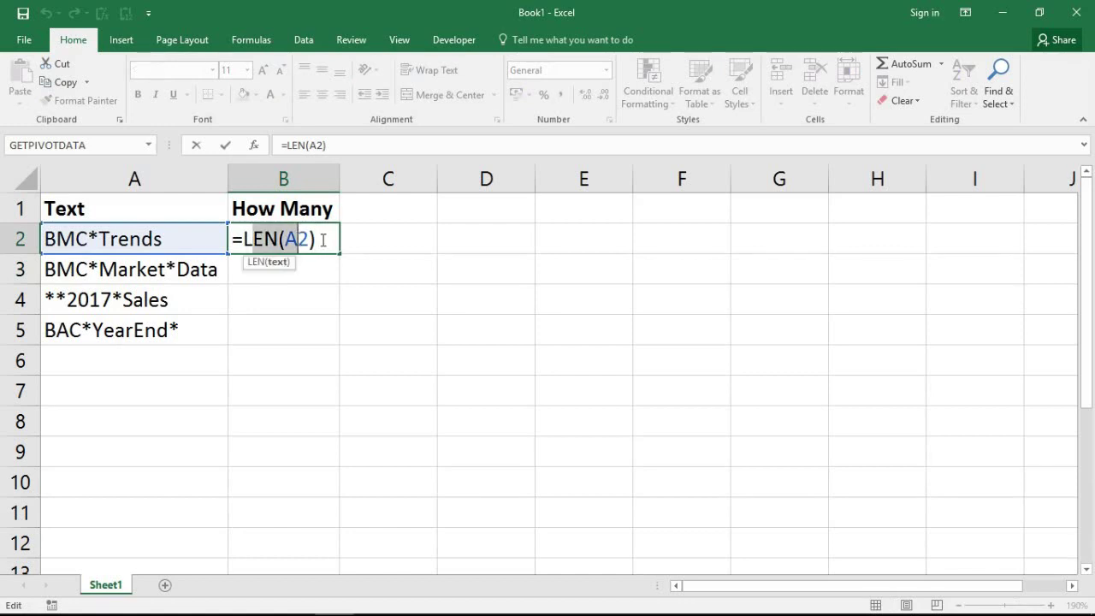
click(323, 241)
text(-)
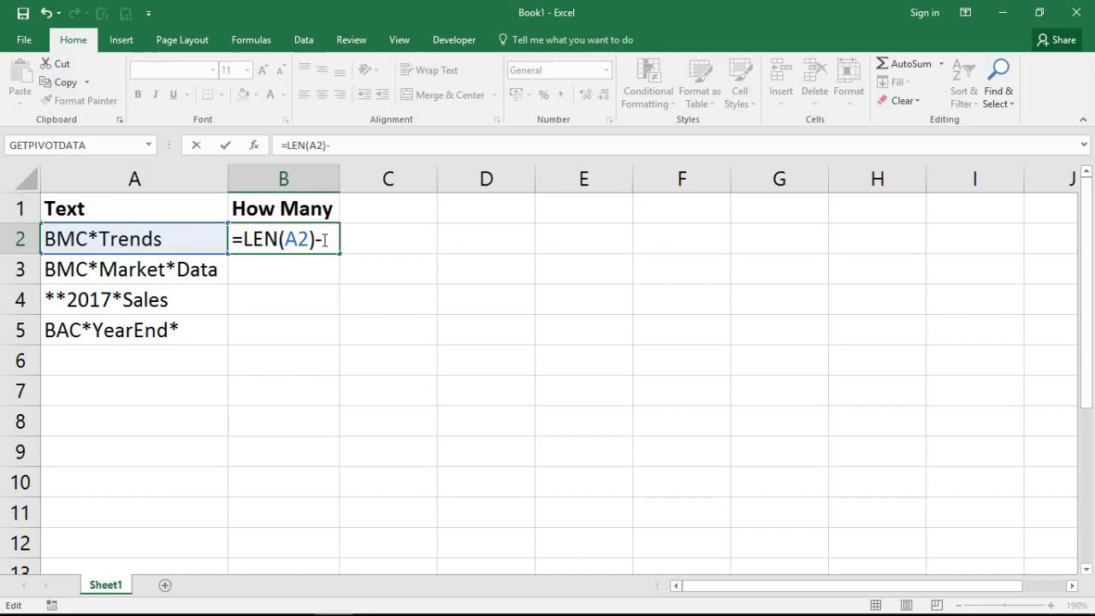
text(le)
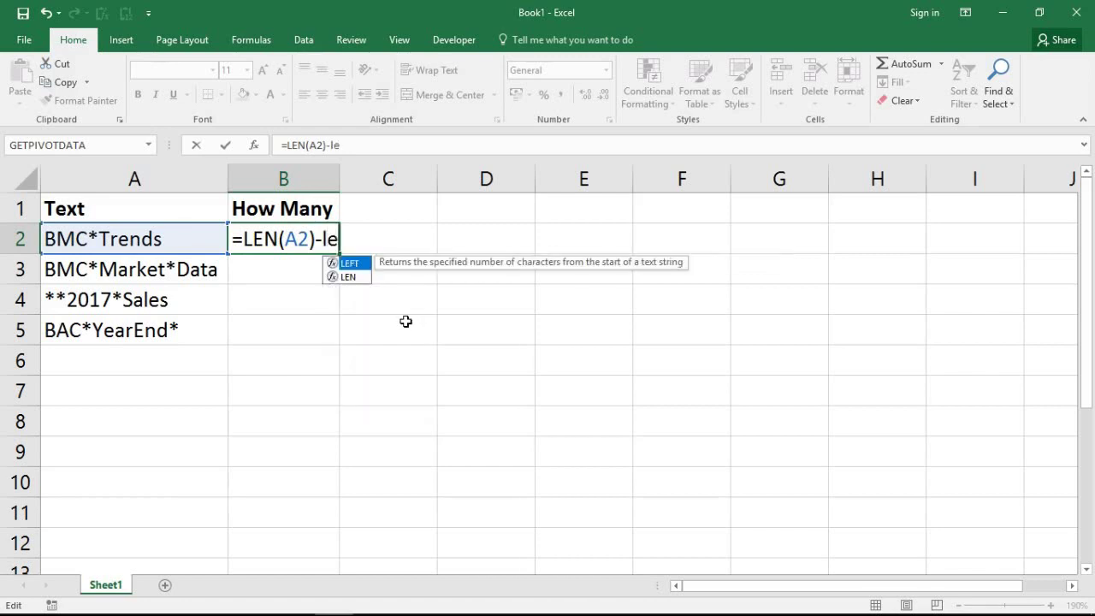
text(n()
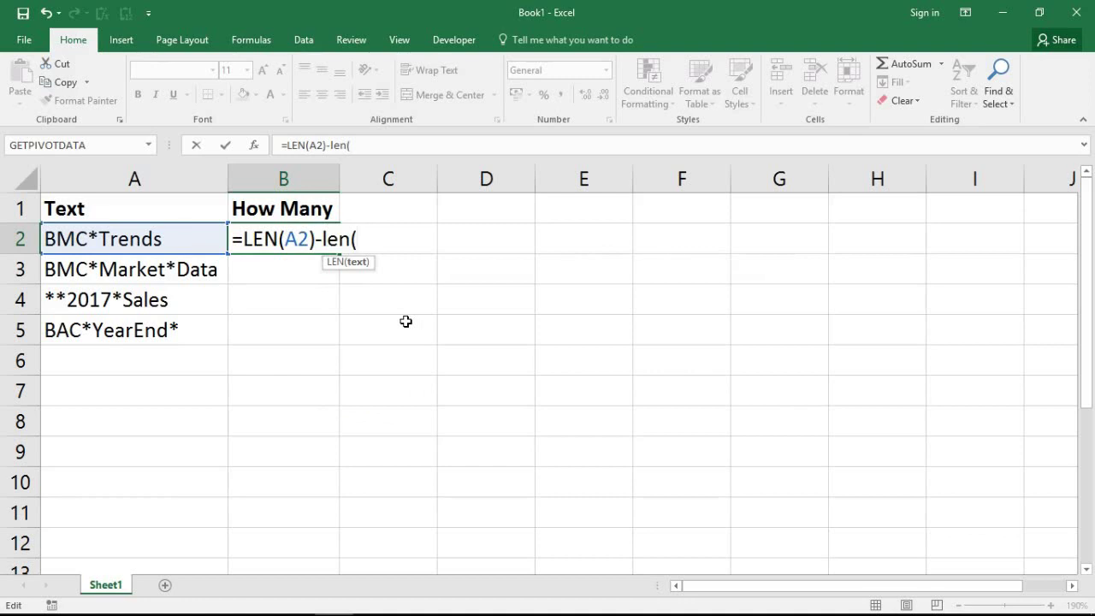
text(subst)
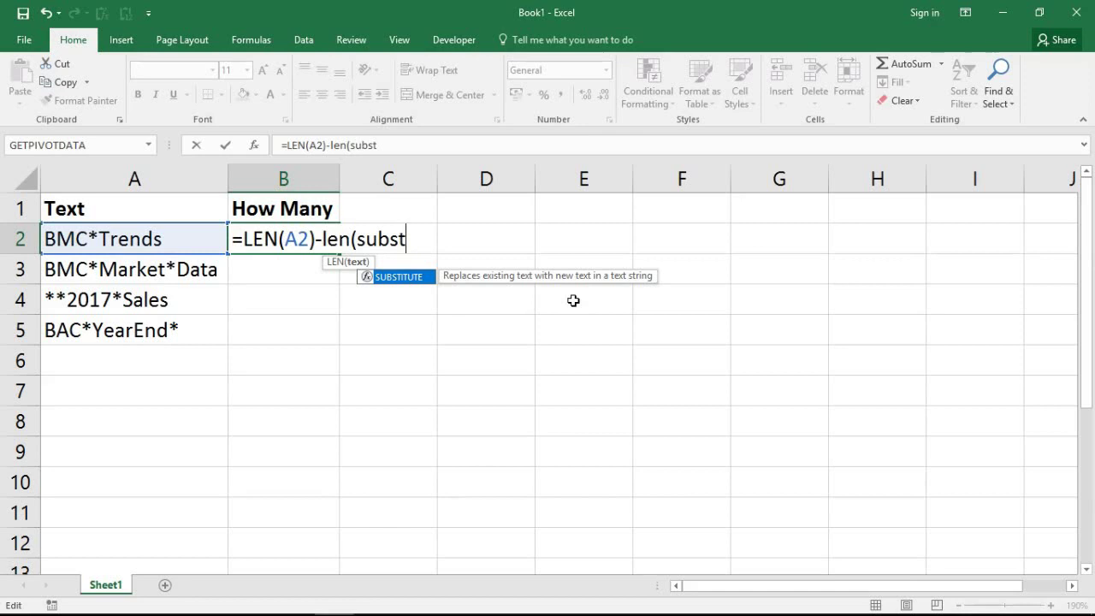
- Complete B2's formula as =LEN(A2)-LEN(SUBSTITUTE(A2,"*",""))
double_click(422, 278)
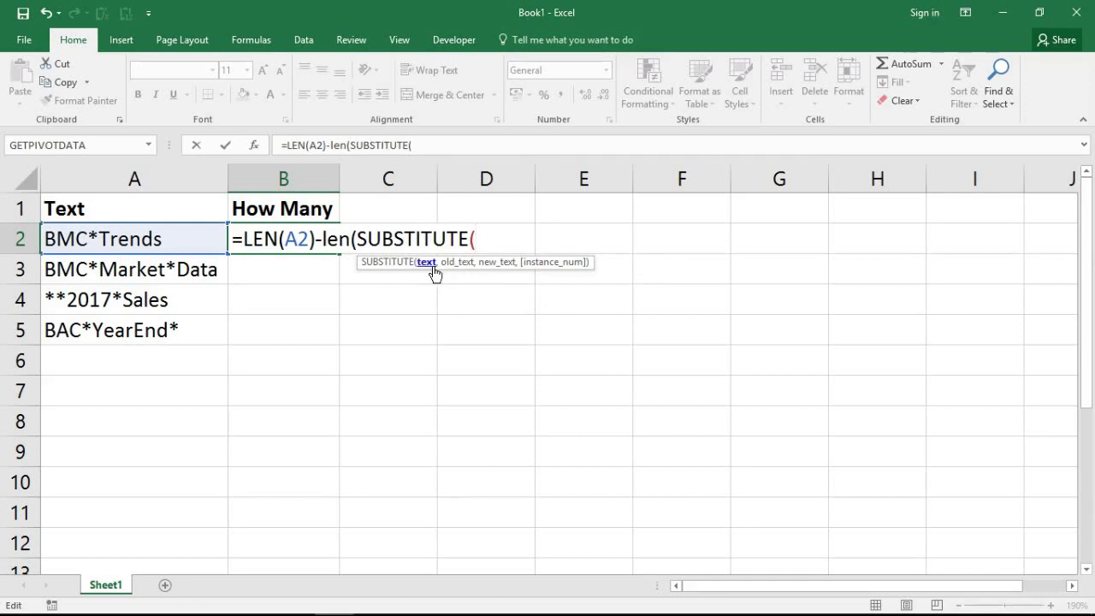
click(197, 245)
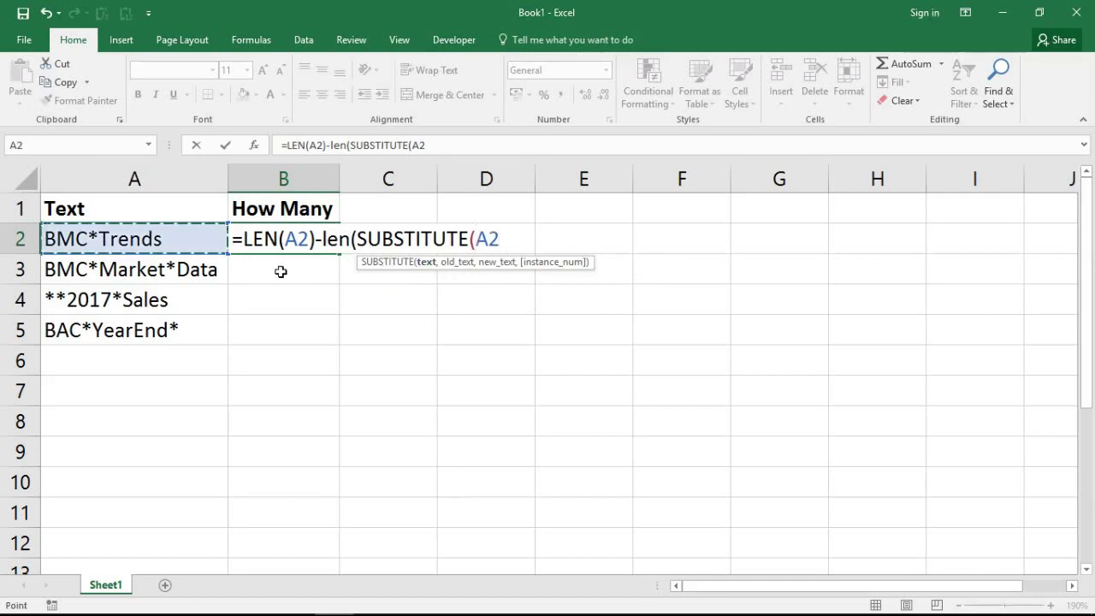
text(,)
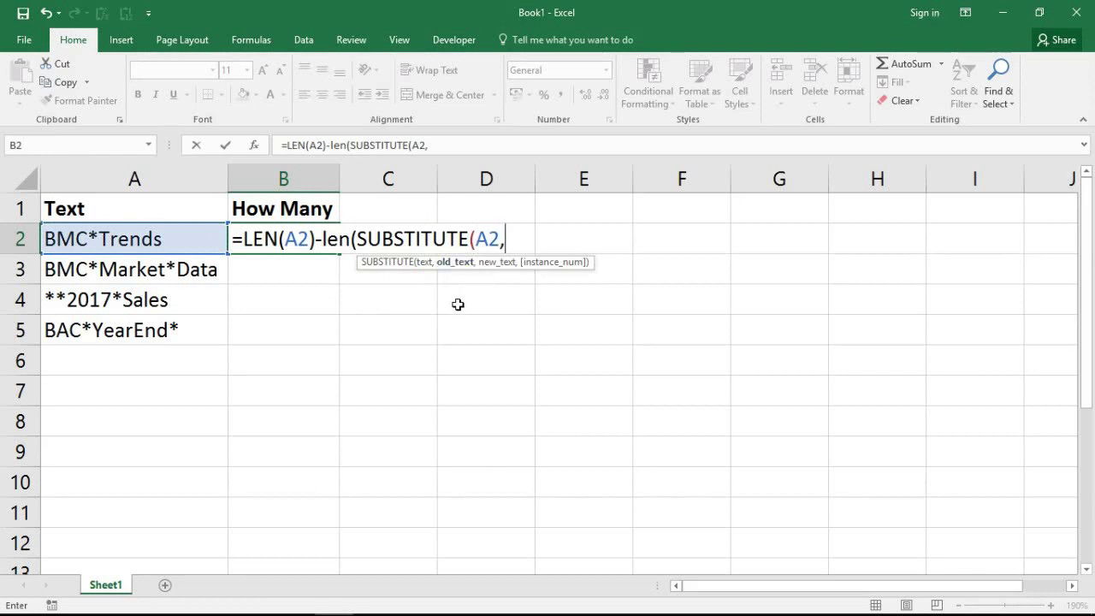
text("*)
text(")
text(,)
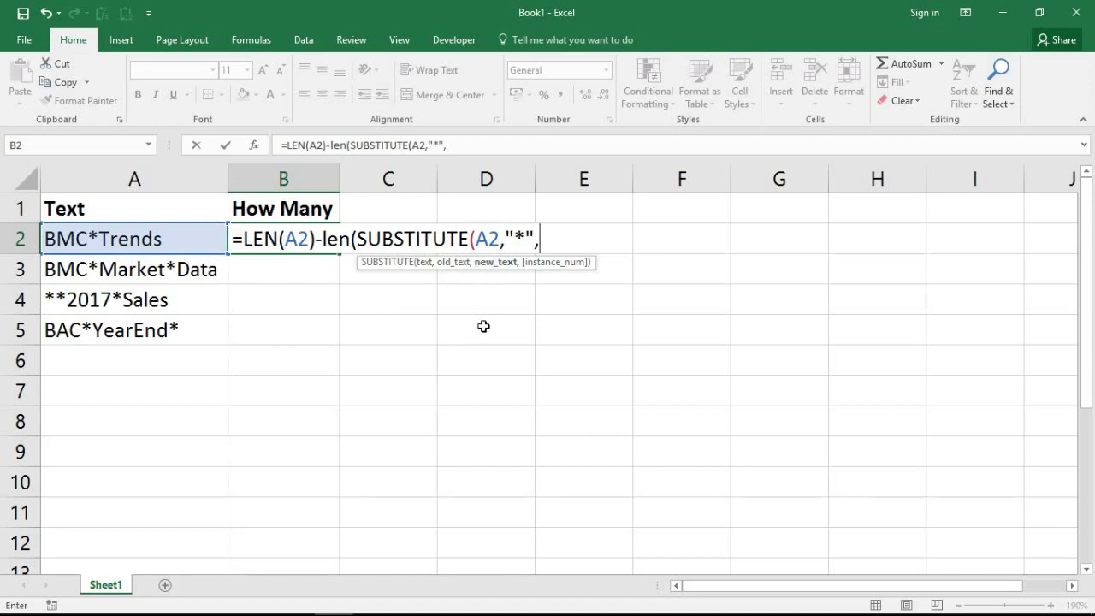
text("")
click(548, 239)
text())
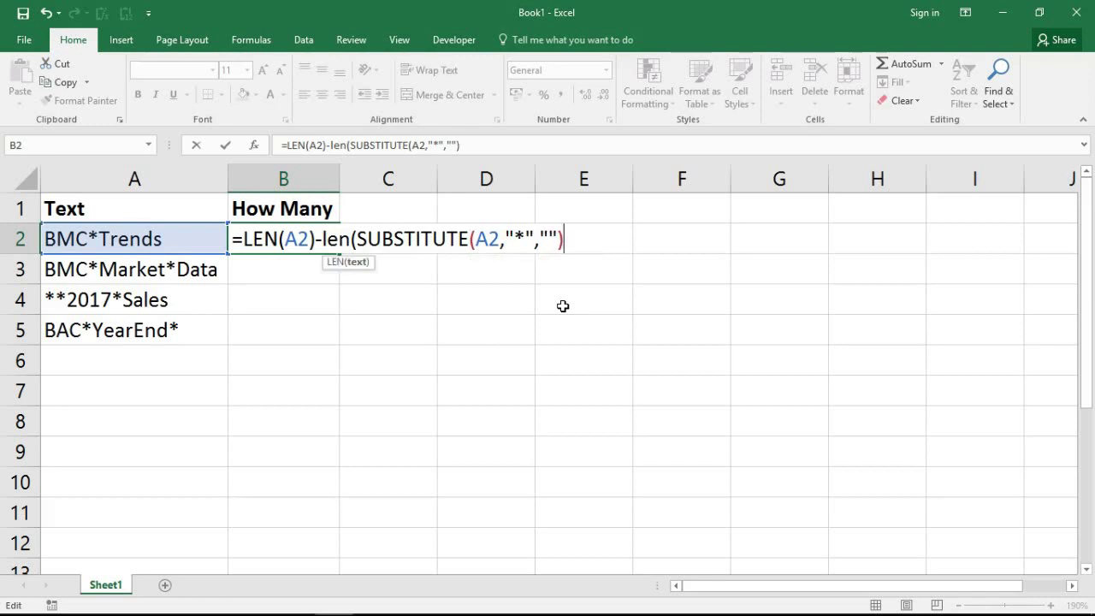
text())
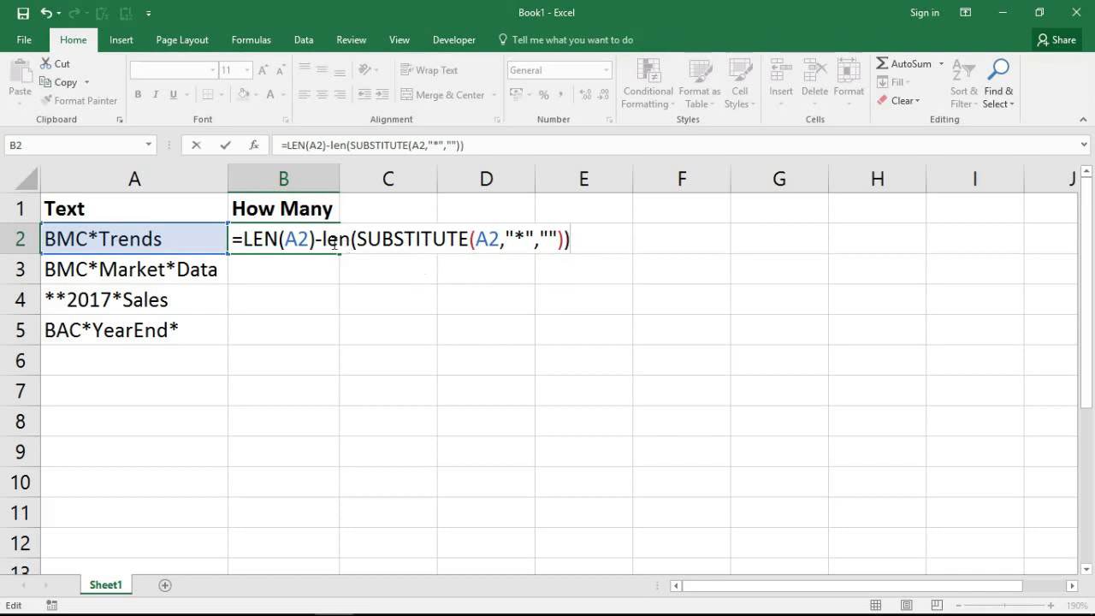
- Highlight the LEN(SUBSTITUTE) and LEN(A2) parts of the formula to explain them
click(322, 240)
key(shift+End)
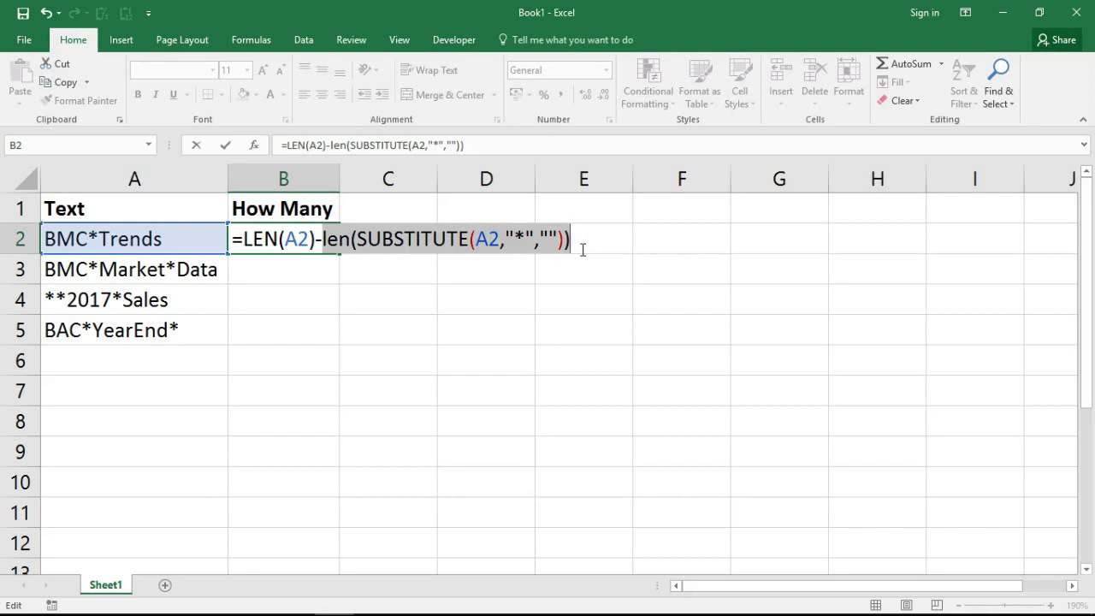
drag(244, 241, 312, 243)
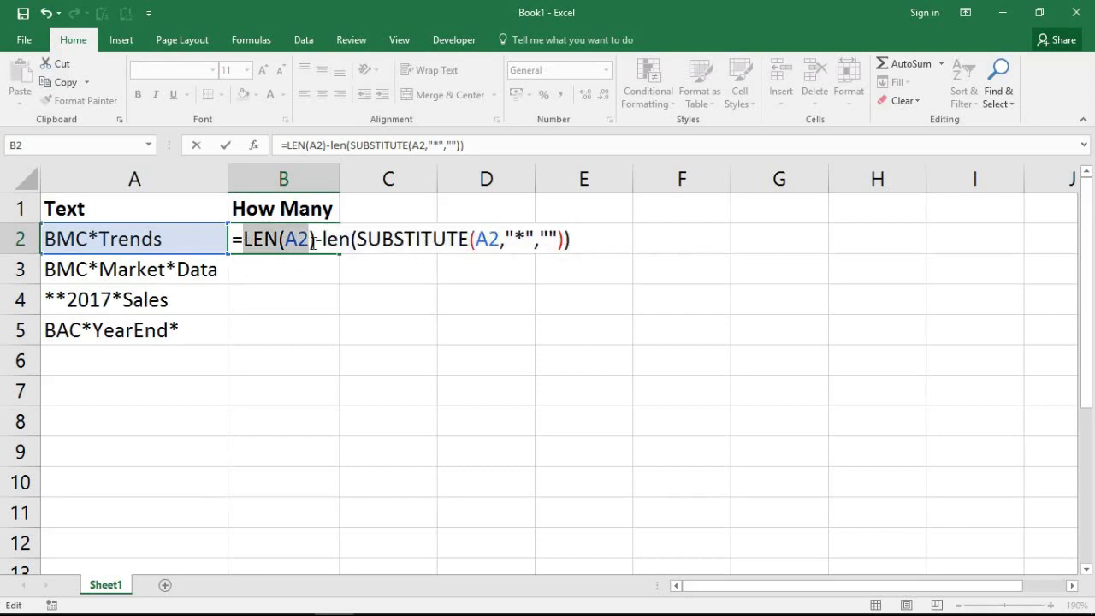
click(368, 240)
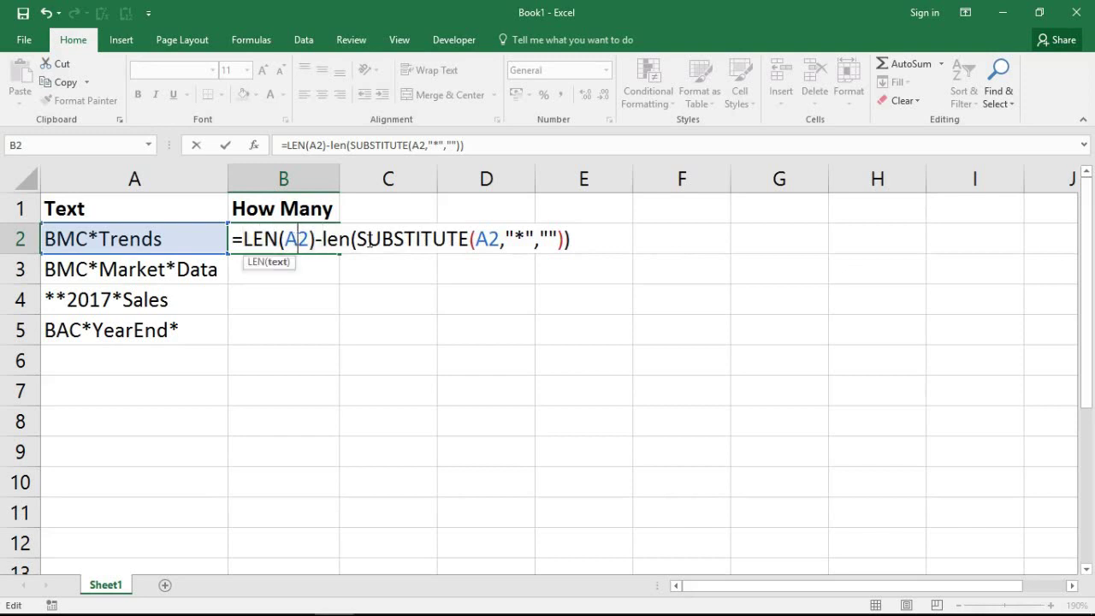
- Commit B2's formula and fill it down to B5, giving counts 1, 2, 3, 2
key(Return)
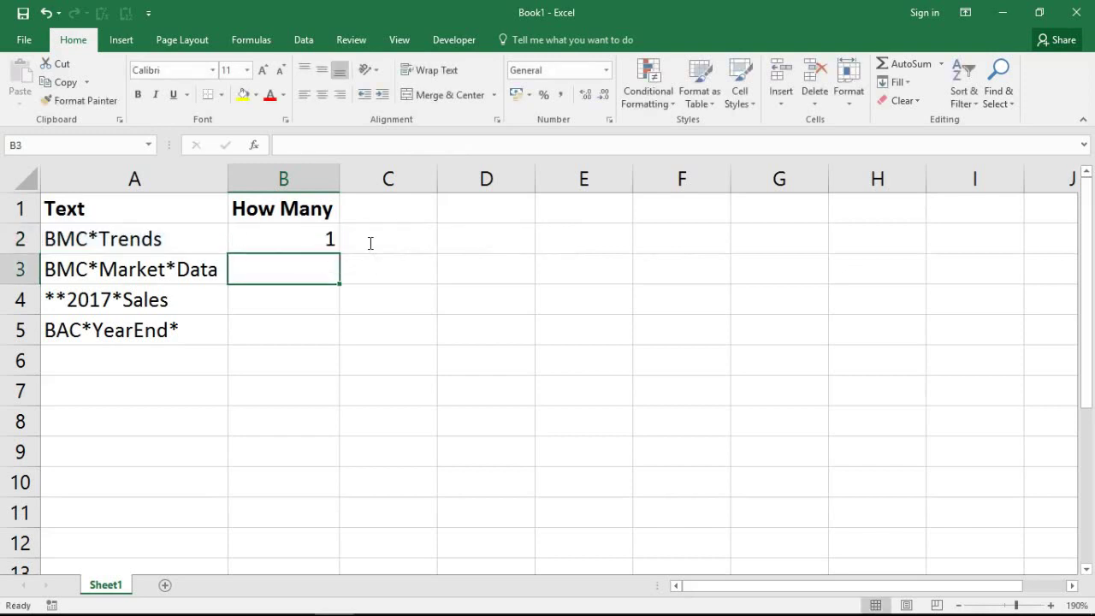
click(324, 243)
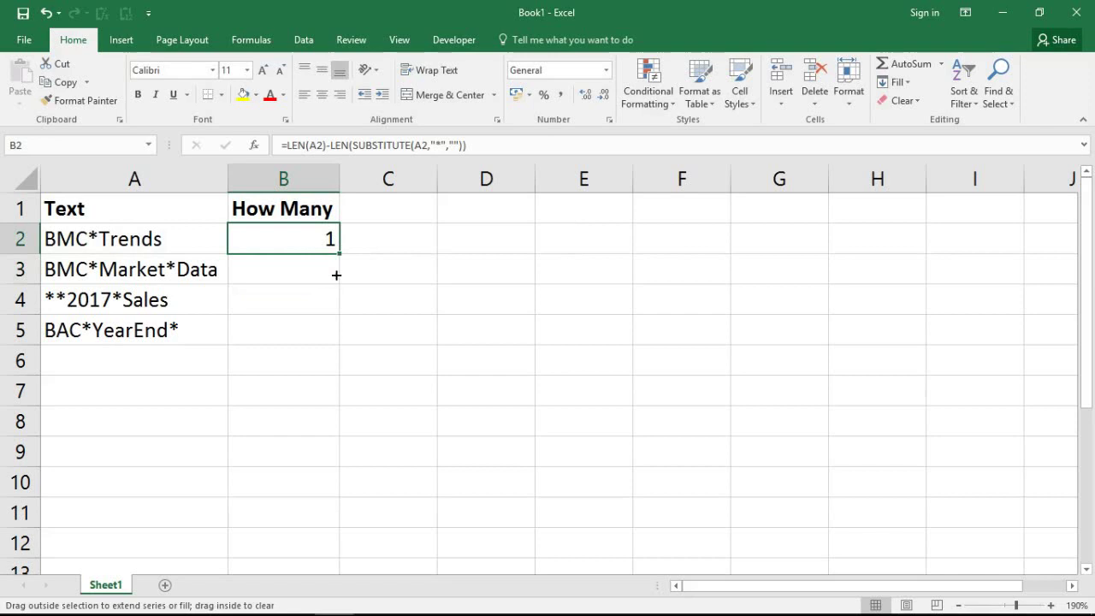
drag(336, 275, 336, 339)
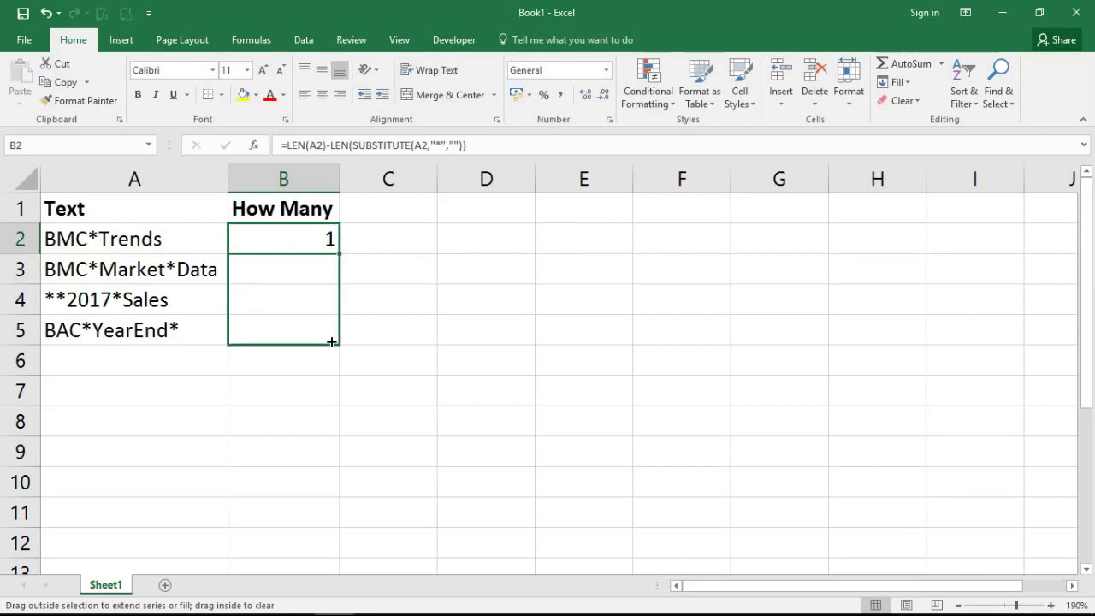
click(314, 273)
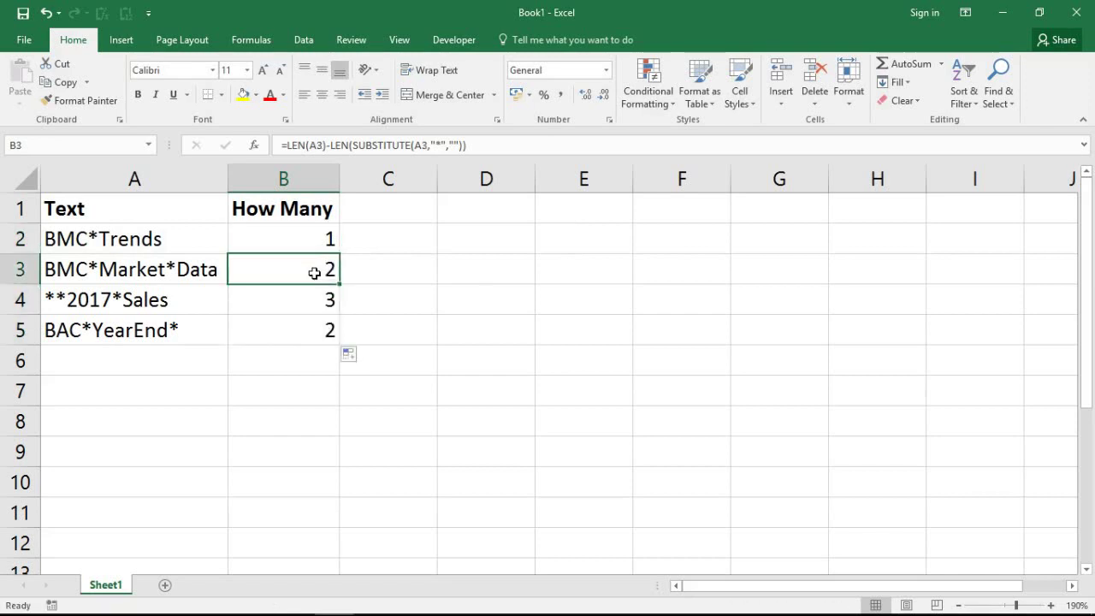
click(276, 310)
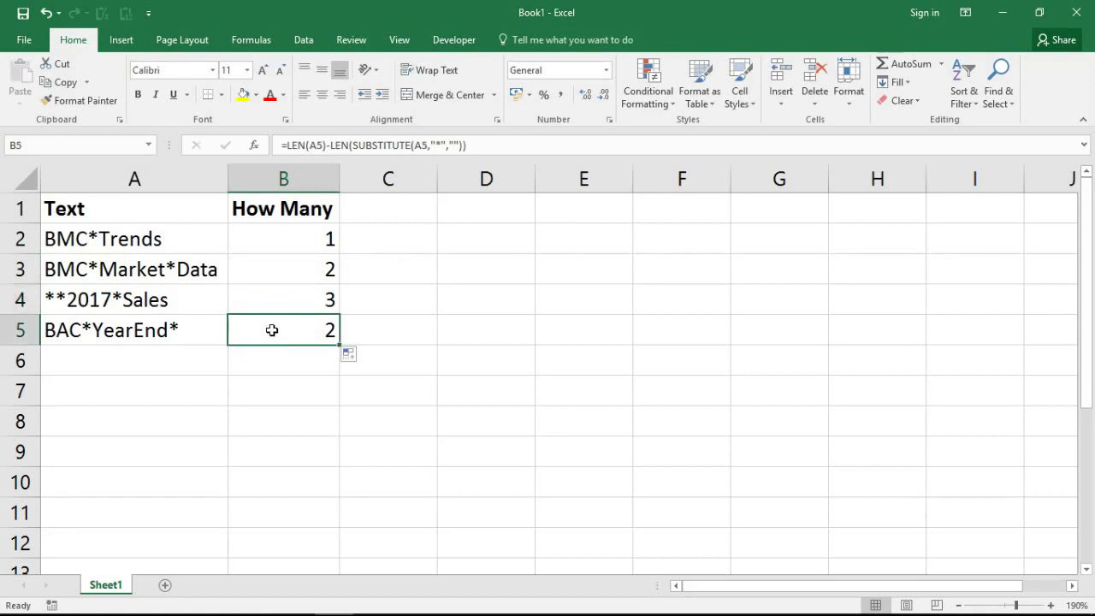
- Reopen B2 to show its full LEN-SUBSTITUTE asterisk-count formula
click(275, 239)
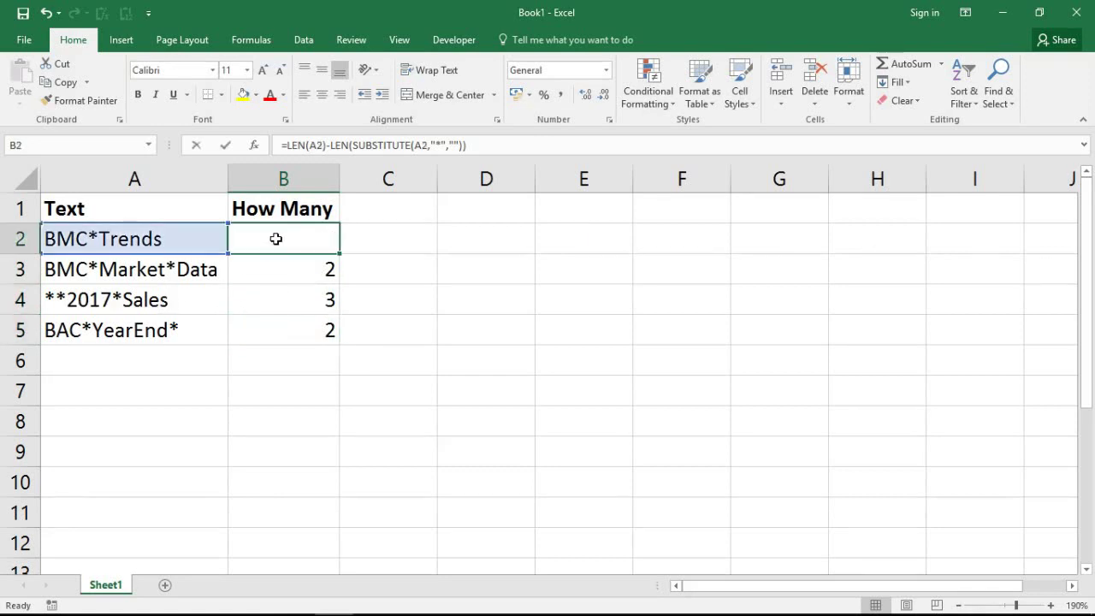
double_click(275, 241)
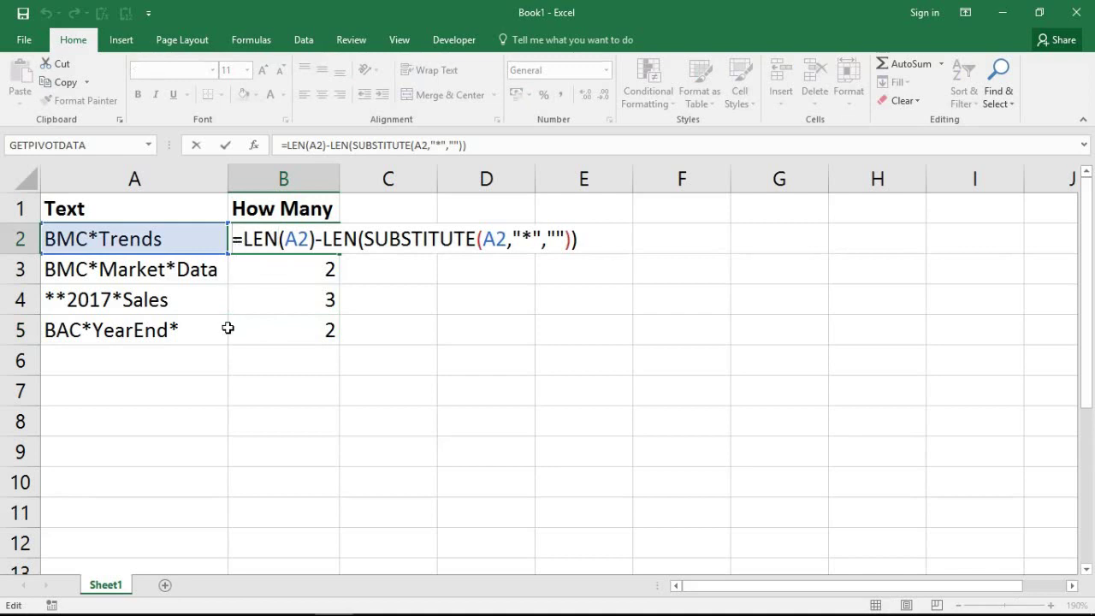